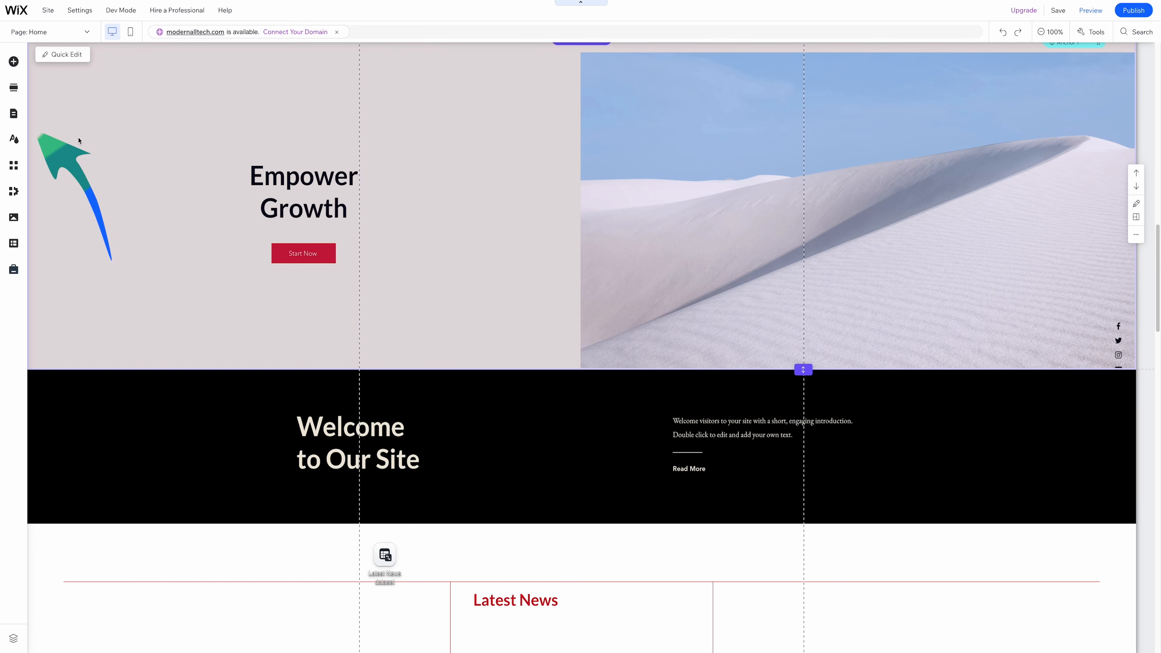
Review the site's page list and browse the App Market's recommended, trending and Wix Business Solutions apps.
{"action": "left_click", "coordinate": [15, 115]}
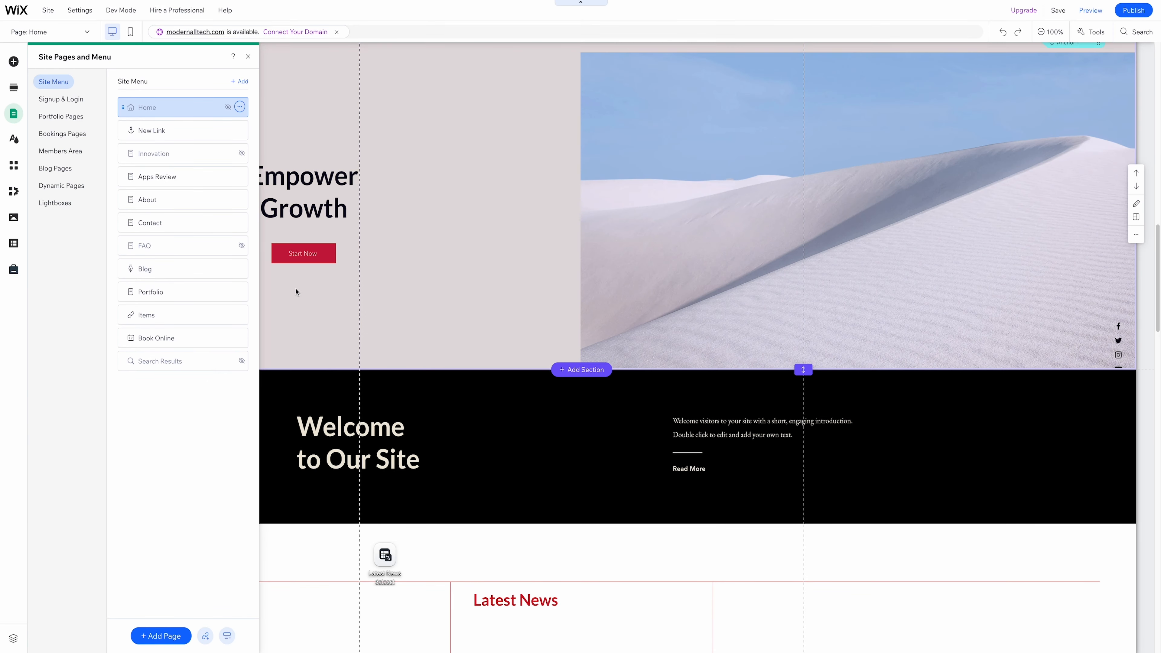
{"action": "left_click", "coordinate": [295, 292]}
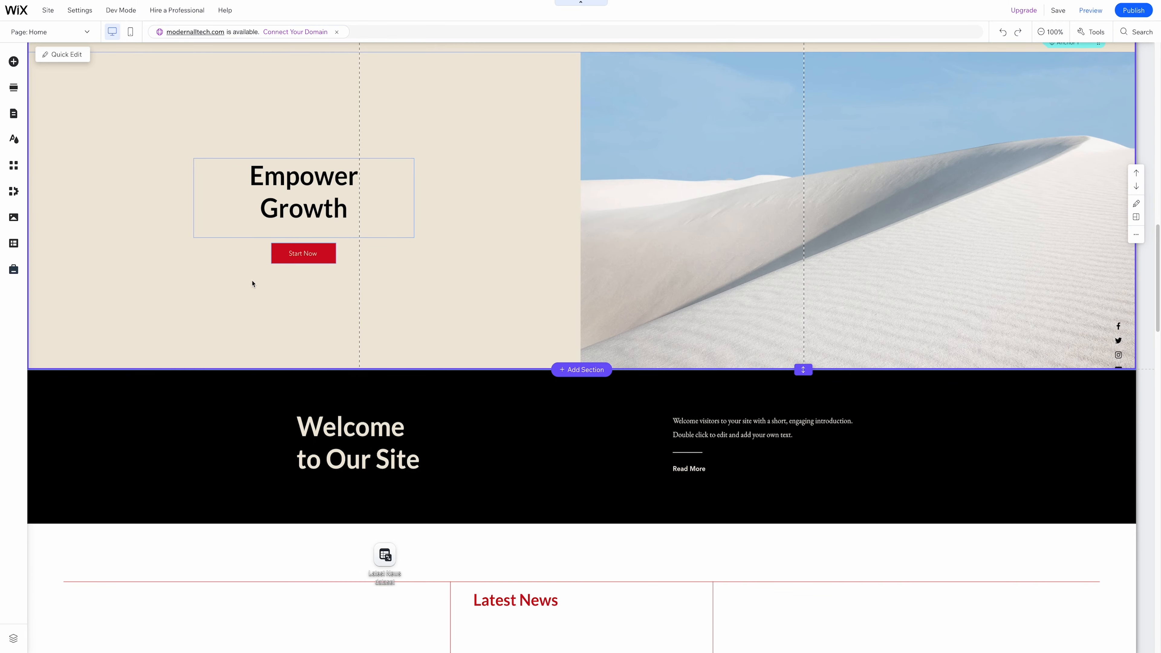
{"action": "left_click", "coordinate": [13, 165]}
{"action": "mouse_move", "coordinate": [98, 202]}
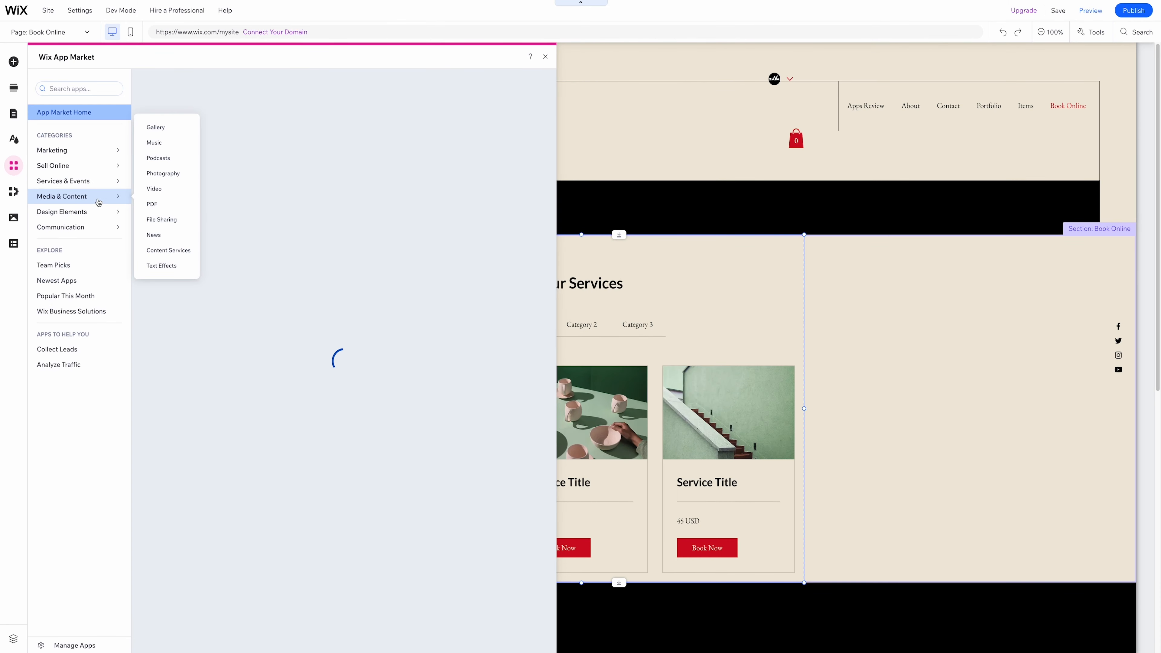
{"action": "scroll", "coordinate": [212, 300], "scroll_direction": "down", "scroll_amount": 1}
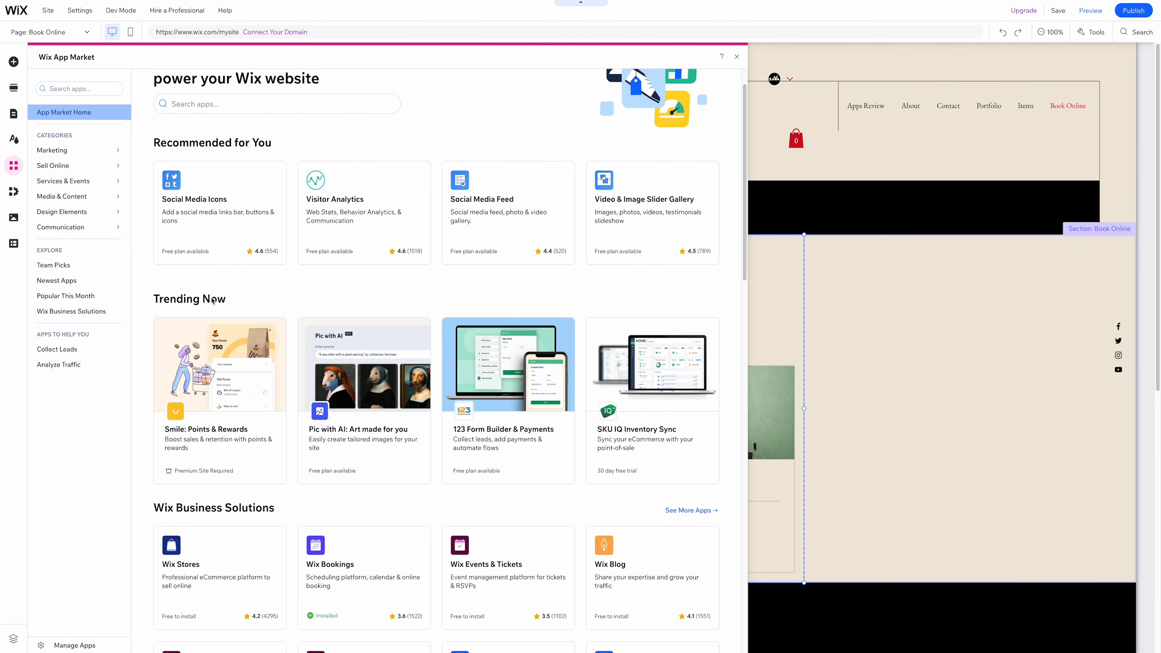
{"action": "scroll", "coordinate": [213, 301], "scroll_direction": "down", "scroll_amount": 7}
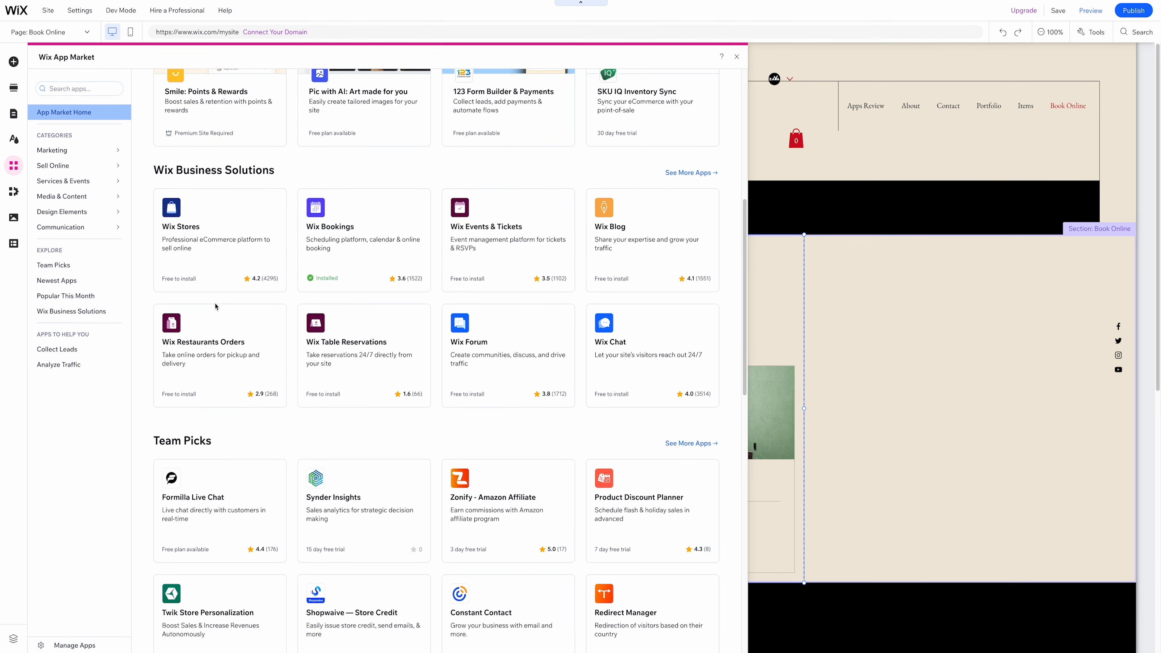
{"action": "scroll", "coordinate": [269, 302], "scroll_direction": "up", "scroll_amount": 4}
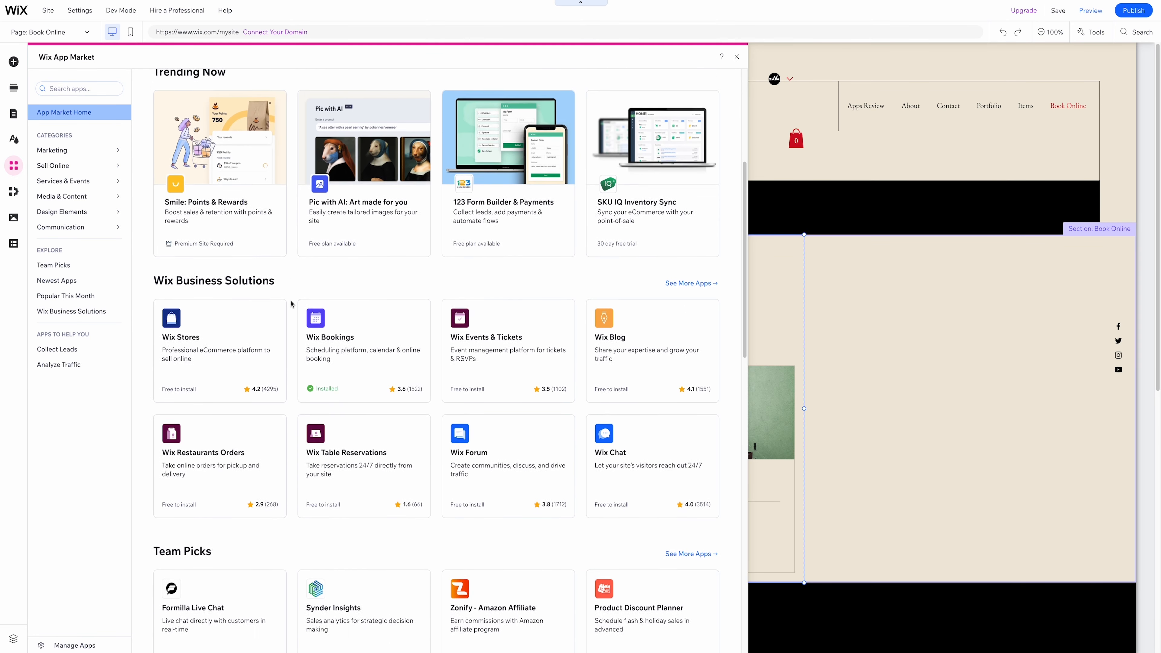
{"action": "left_click", "coordinate": [737, 56]}
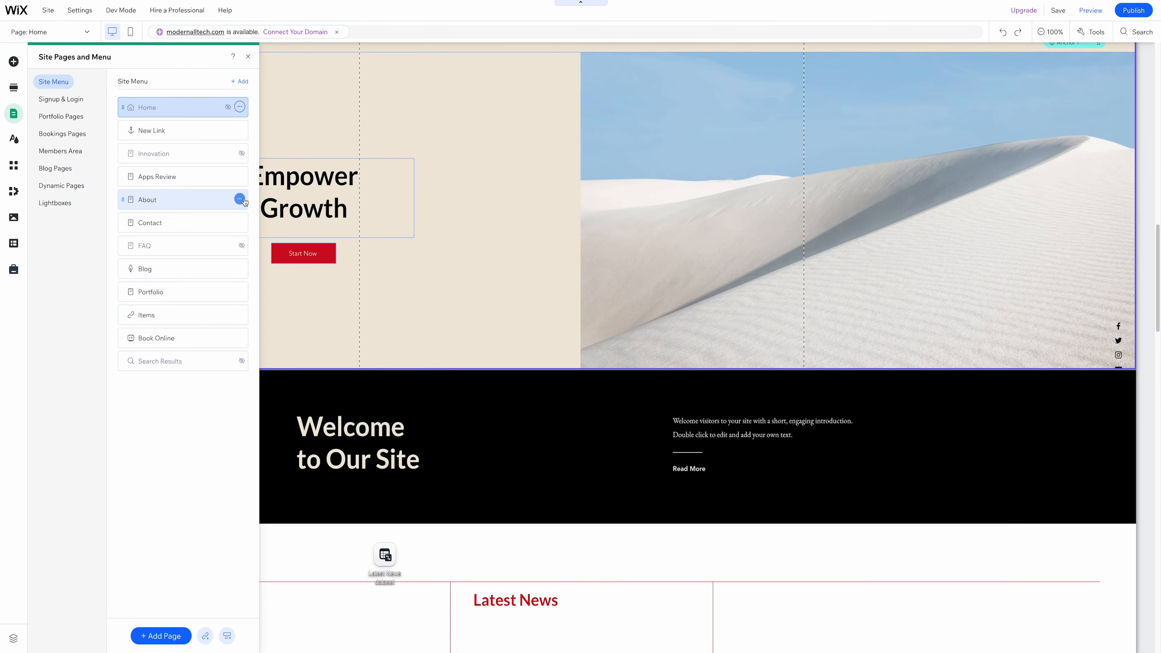
Delete the Apps Review page from the site menu and move the Contact page above About.
{"action": "left_click", "coordinate": [240, 176]}
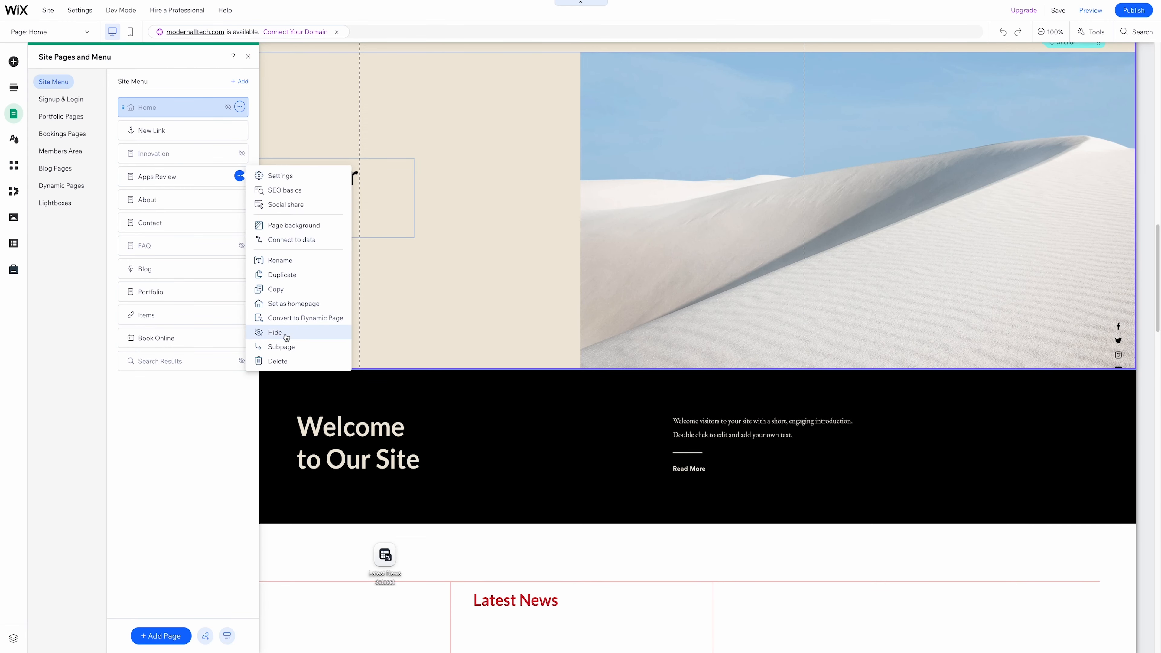
{"action": "left_click", "coordinate": [287, 365]}
{"action": "left_click", "coordinate": [685, 364]}
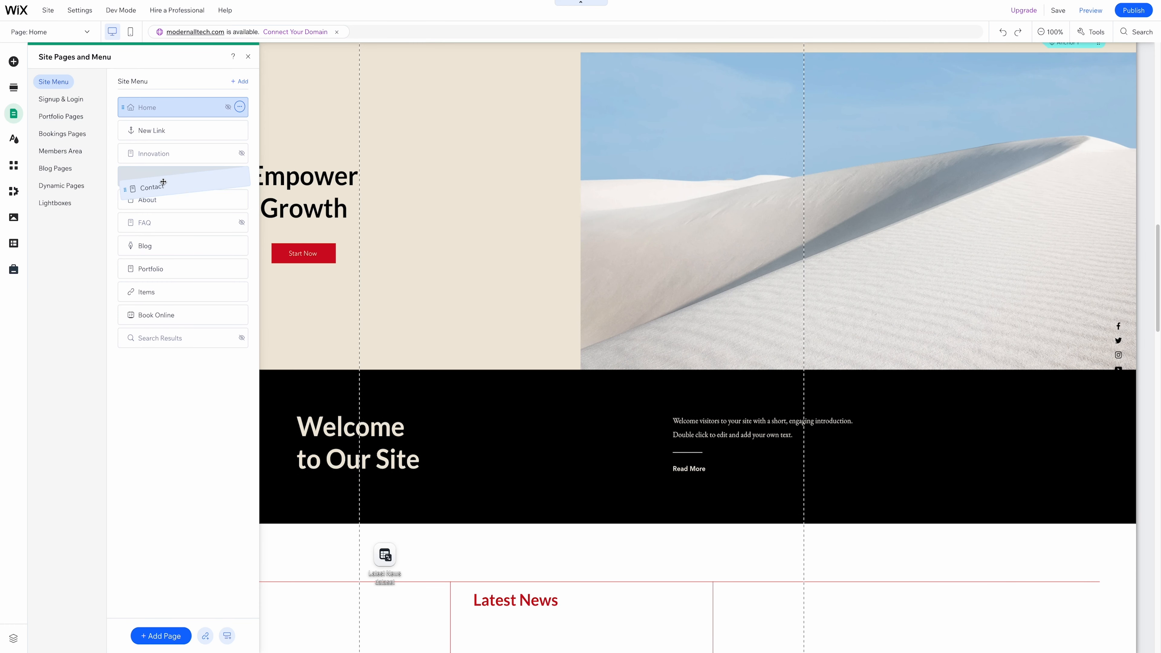
{"action": "left_click", "coordinate": [166, 171]}
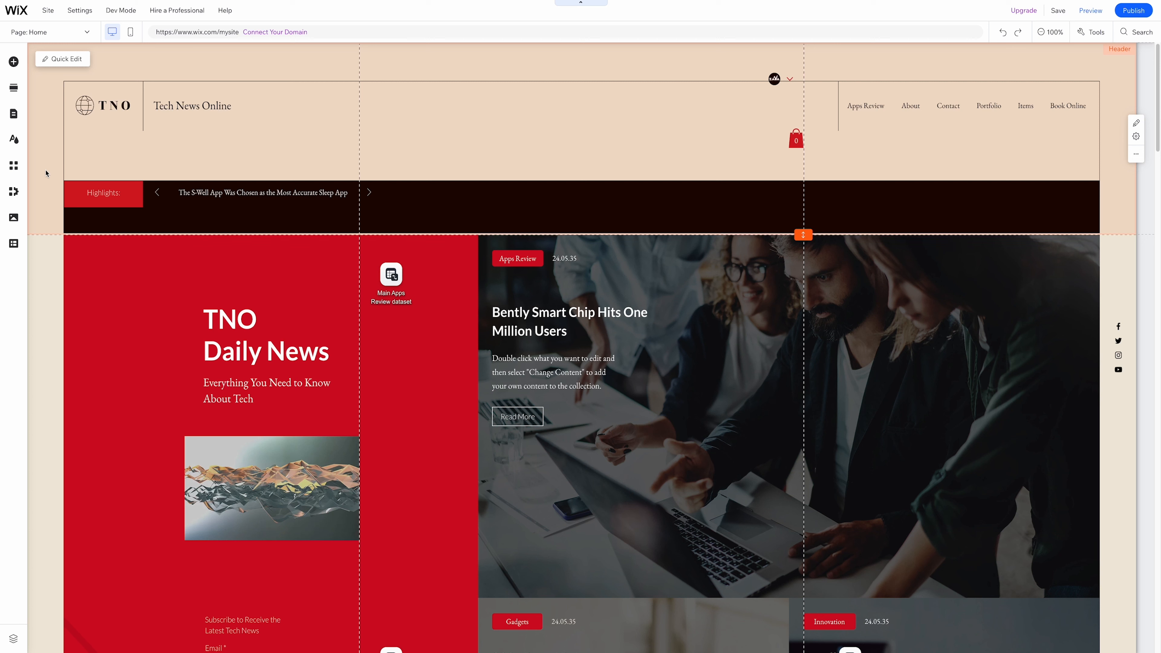
Add the Media from Wix photo of a dim room with a curtained window to the About page and adjust its crop.
{"action": "left_click", "coordinate": [45, 31]}
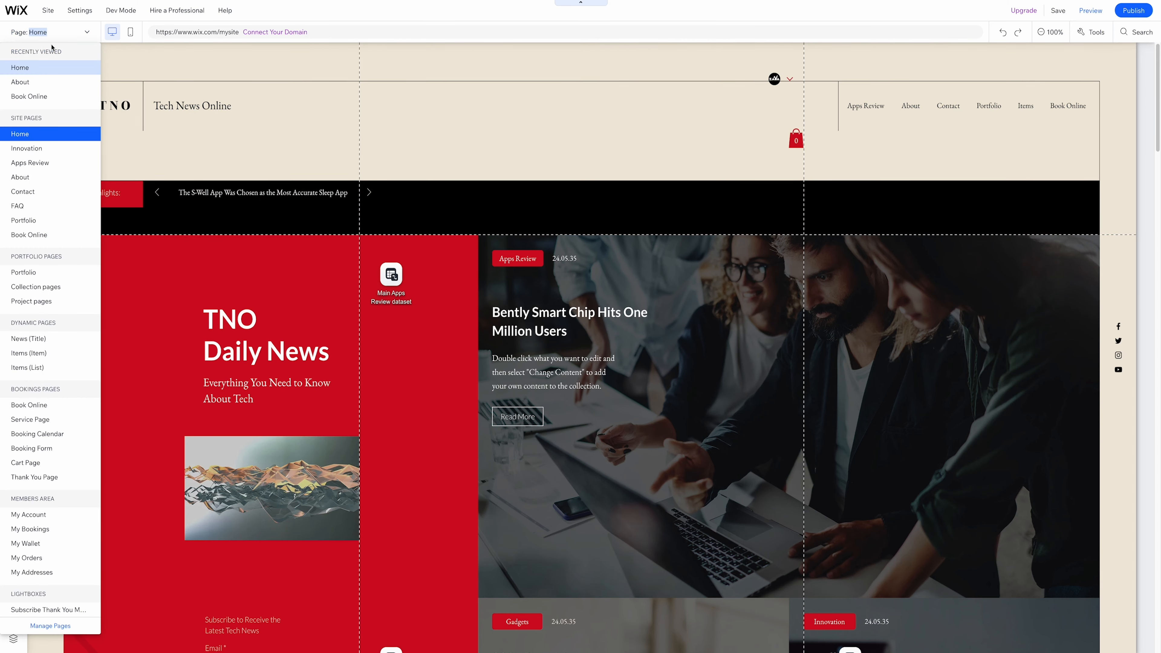
{"action": "left_click", "coordinate": [27, 177]}
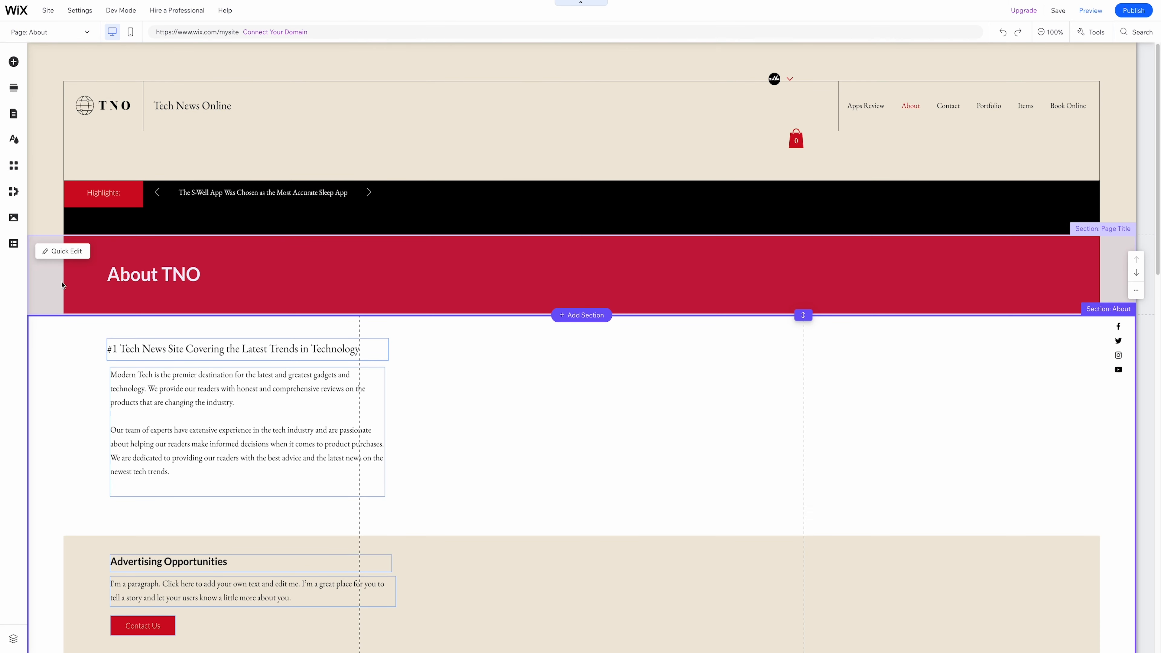
{"action": "left_click", "coordinate": [13, 64]}
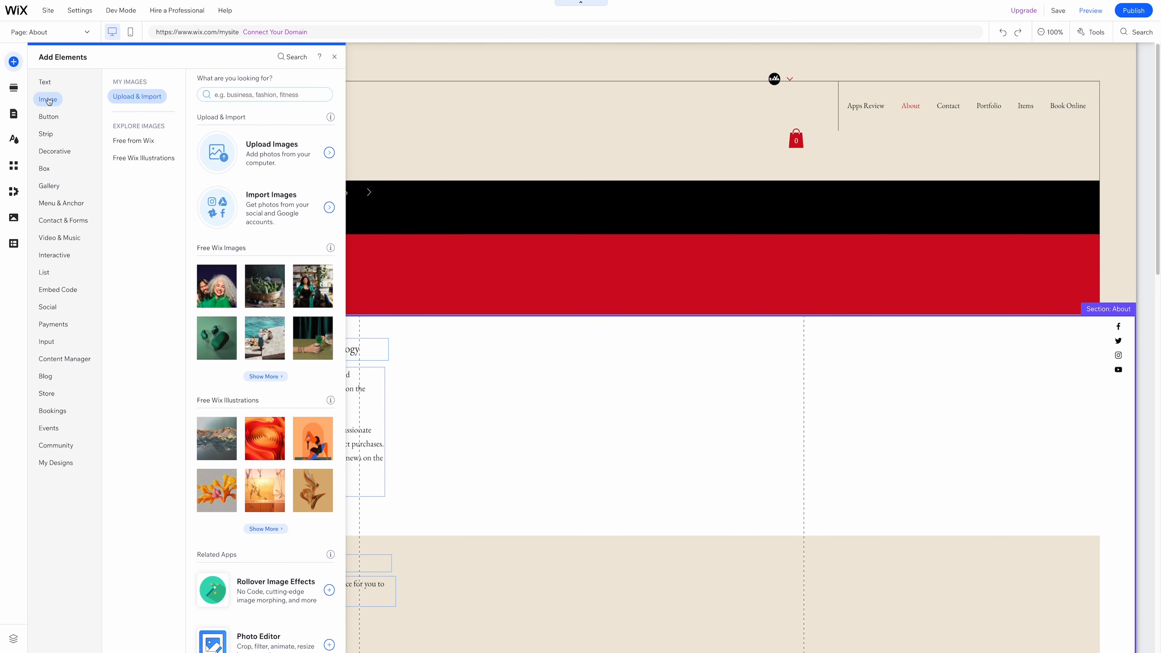
{"action": "left_click", "coordinate": [269, 376]}
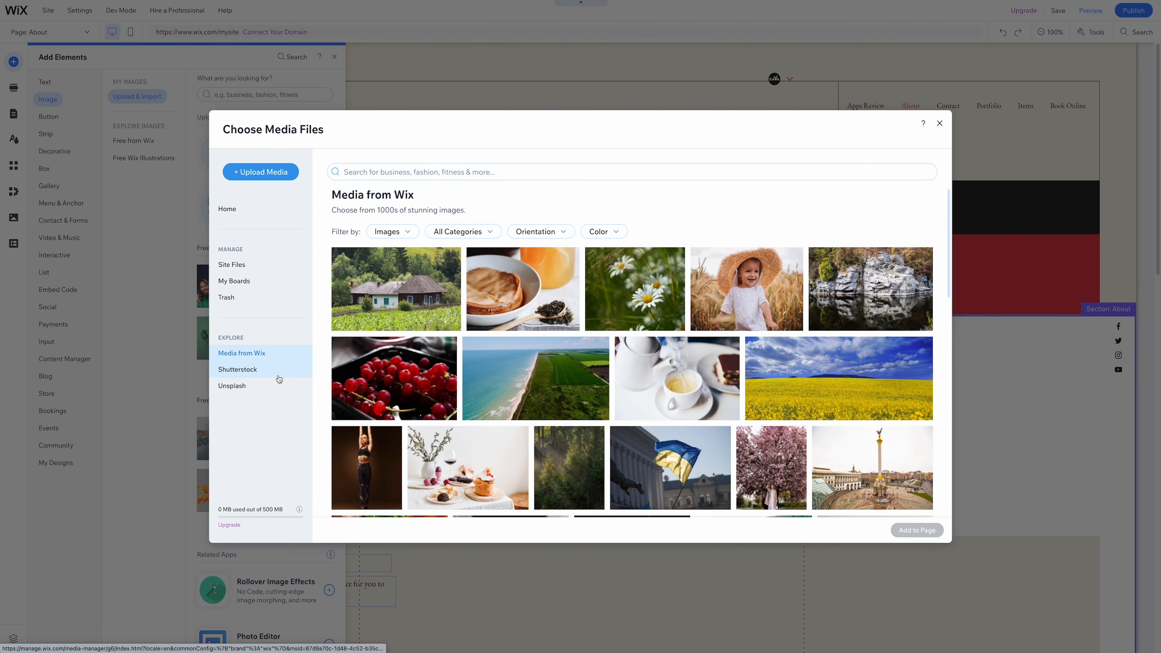
{"action": "scroll", "coordinate": [609, 370], "scroll_direction": "down", "scroll_amount": 5}
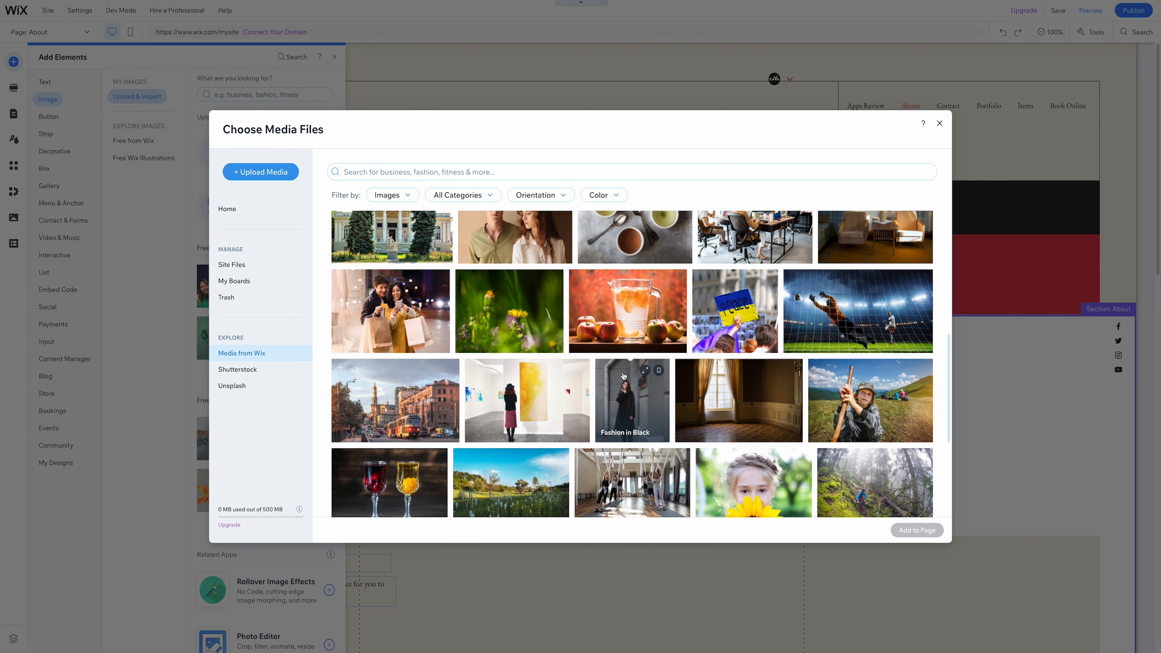
{"action": "left_click", "coordinate": [736, 401]}
{"action": "left_click", "coordinate": [916, 530]}
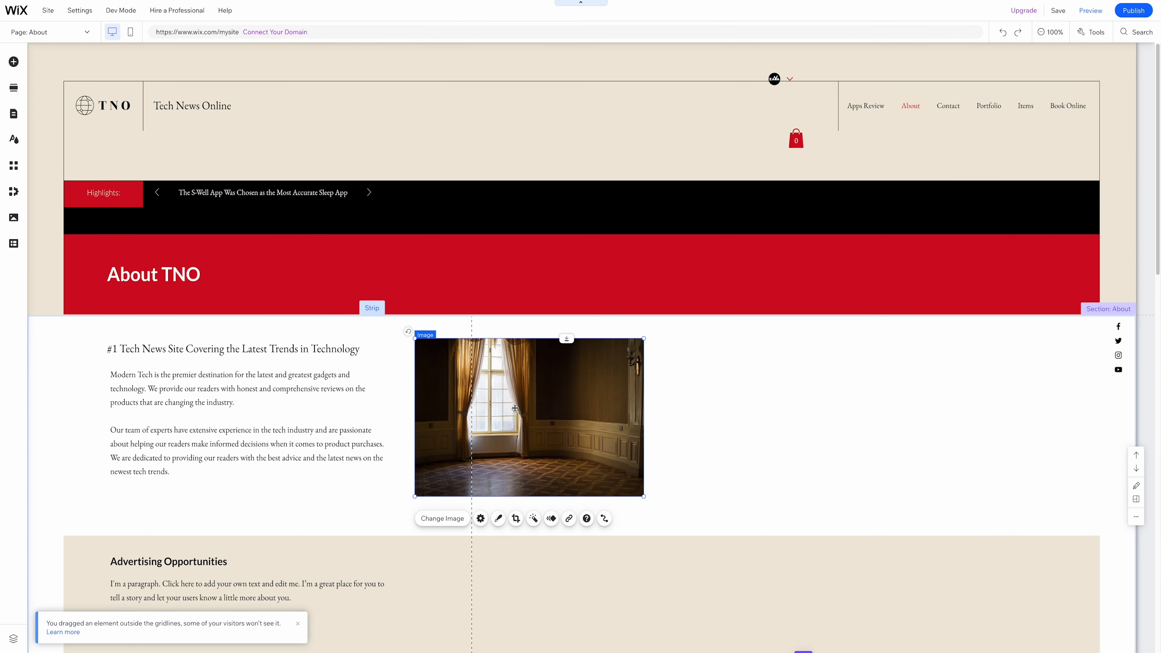
{"action": "double_click", "coordinate": [515, 408]}
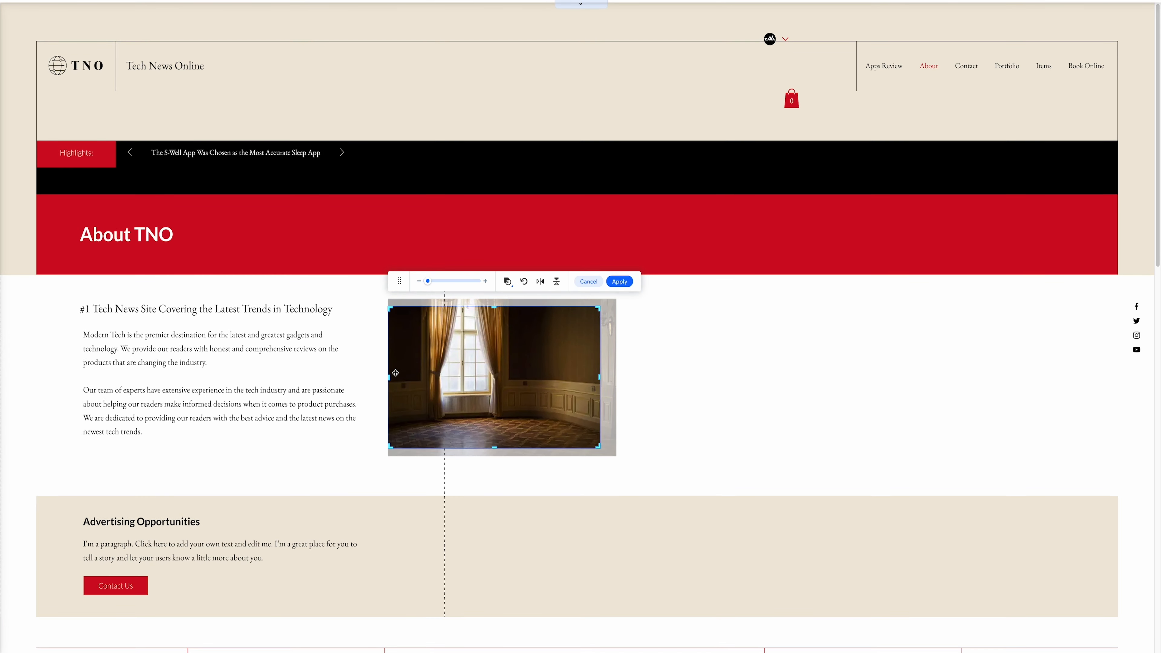
{"action": "left_click", "coordinate": [757, 424]}
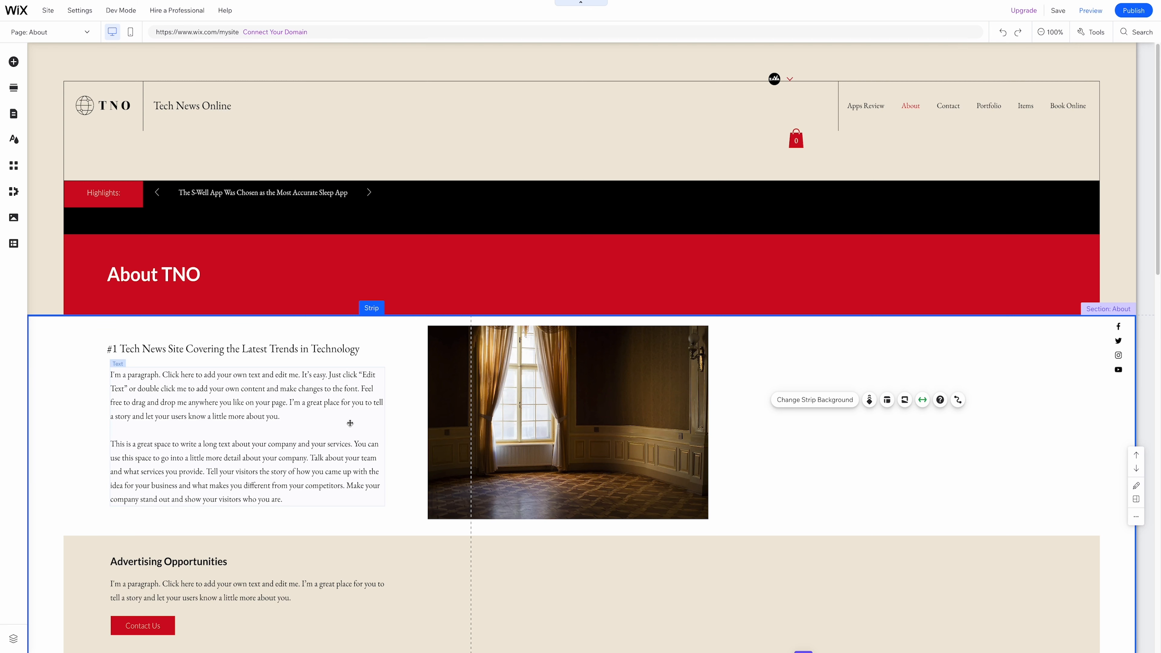
Generate AI paragraph text on the About topic for the placeholder paragraph, with business type Affiliate and business name Modern Tech.
{"action": "left_click", "coordinate": [296, 404]}
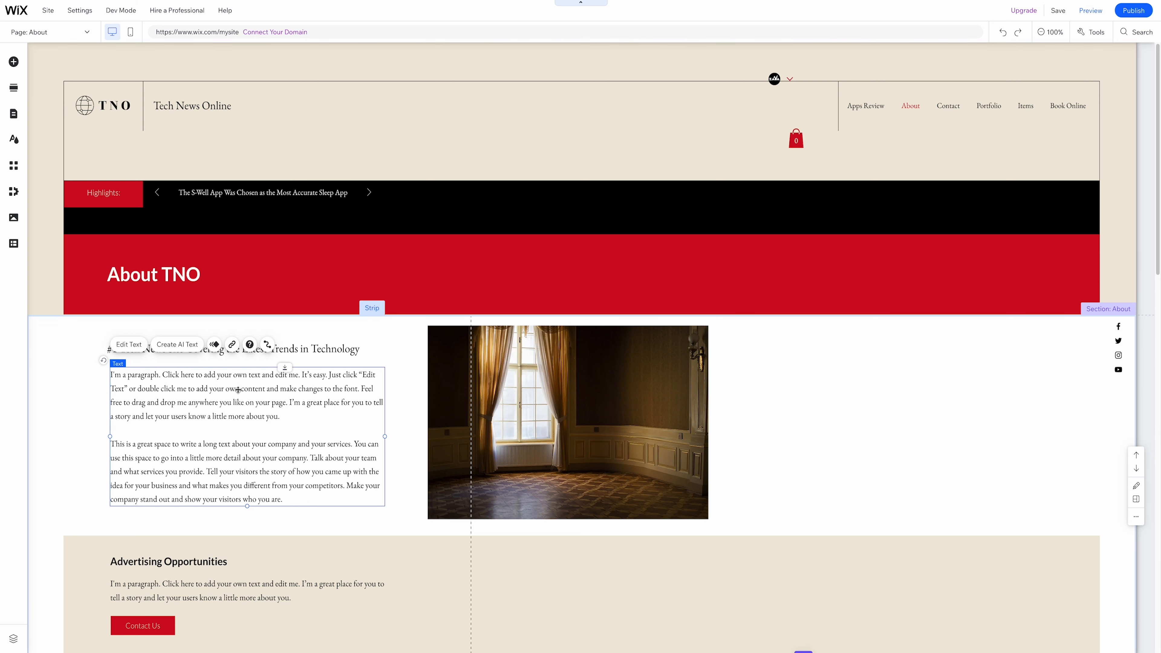
{"action": "left_click", "coordinate": [186, 345]}
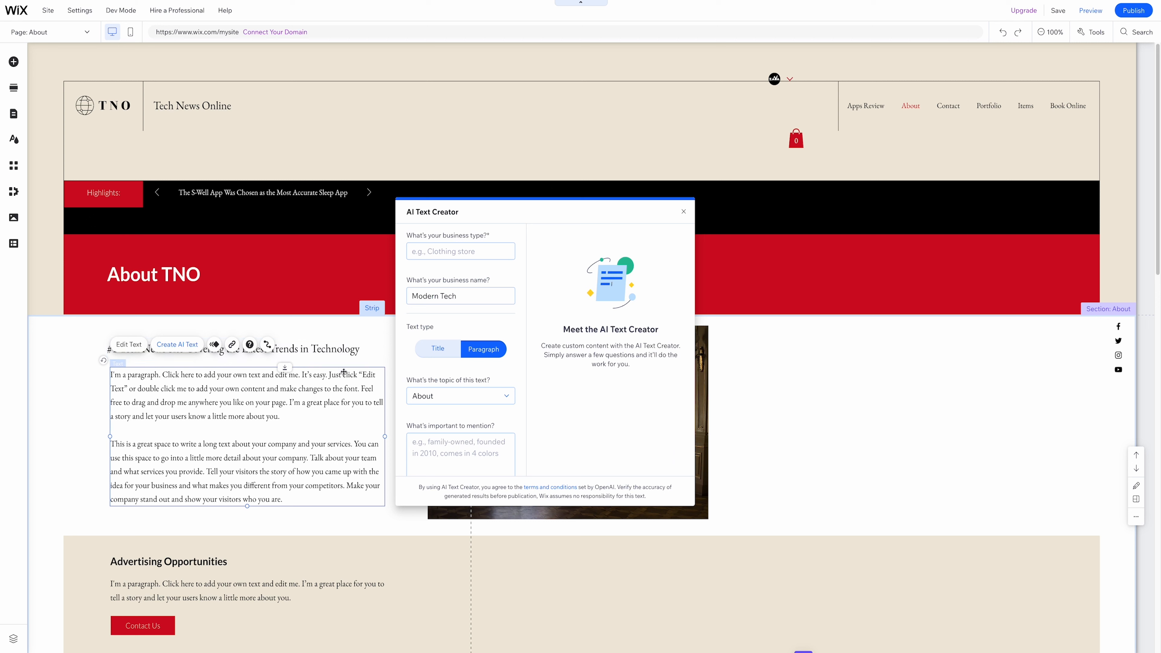
{"action": "left_click", "coordinate": [457, 251]}
{"action": "type", "text": "Affiliate"}
{"action": "triple_click", "coordinate": [448, 296]}
{"action": "type", "text": "Modern Tech"}
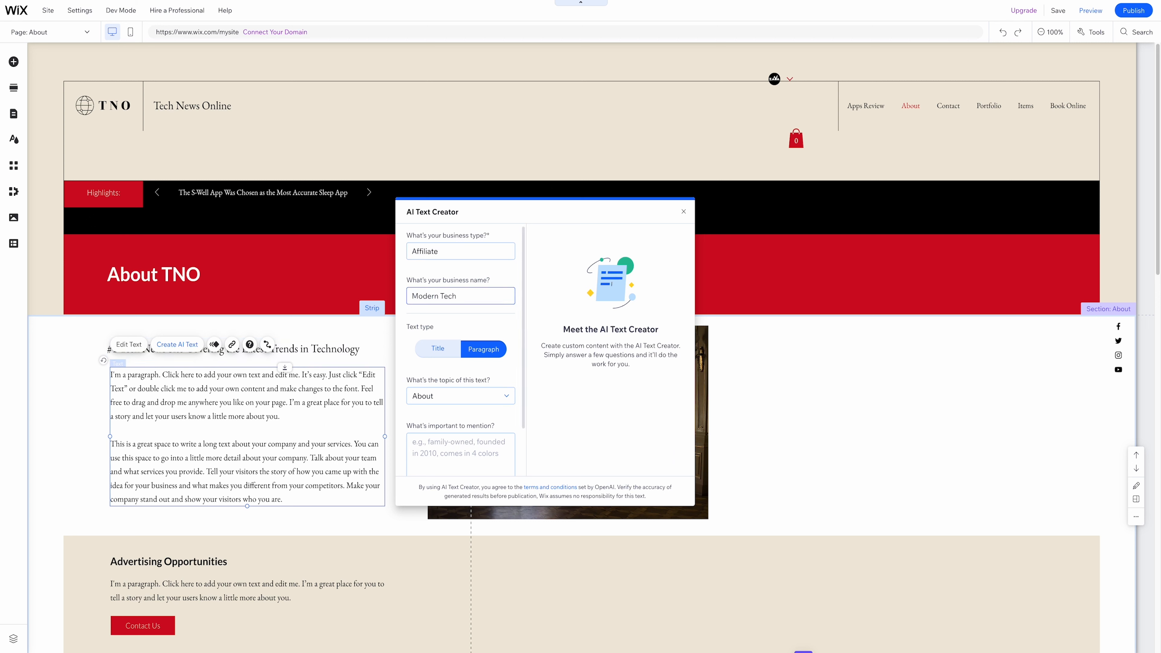
{"action": "scroll", "coordinate": [488, 453], "scroll_direction": "down", "scroll_amount": 2}
{"action": "left_click", "coordinate": [487, 456]}
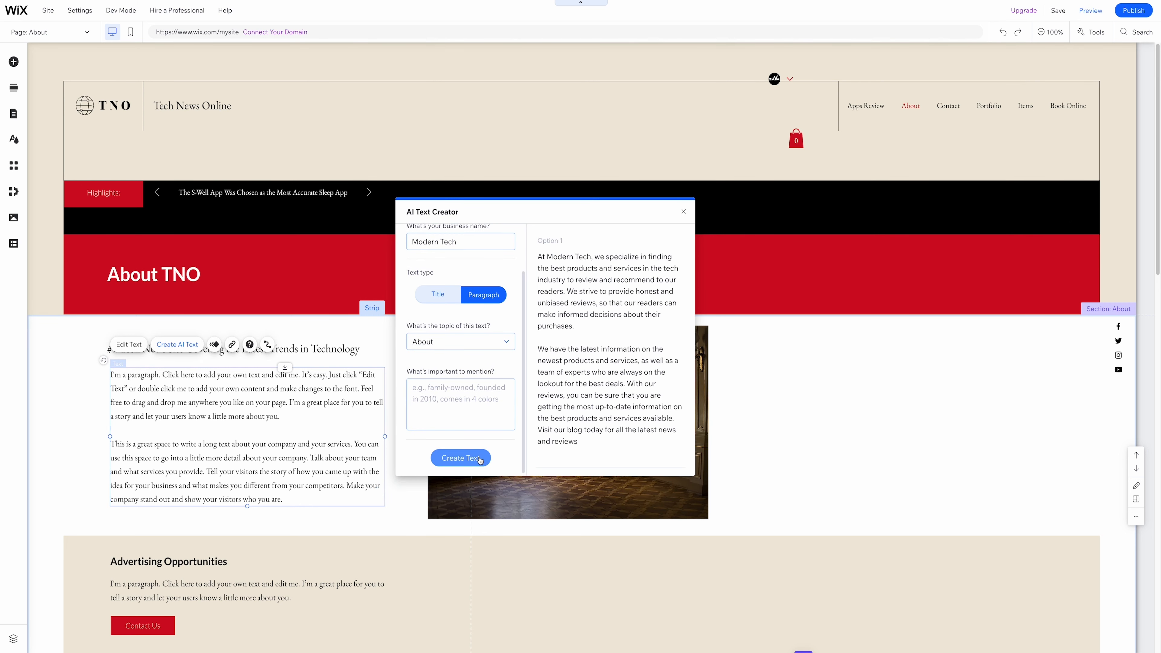
Replace the About page's placeholder paragraph with the third AI-generated option and close the text creator.
{"action": "scroll", "coordinate": [573, 372], "scroll_direction": "down", "scroll_amount": 1}
{"action": "scroll", "coordinate": [573, 372], "scroll_direction": "down", "scroll_amount": 5}
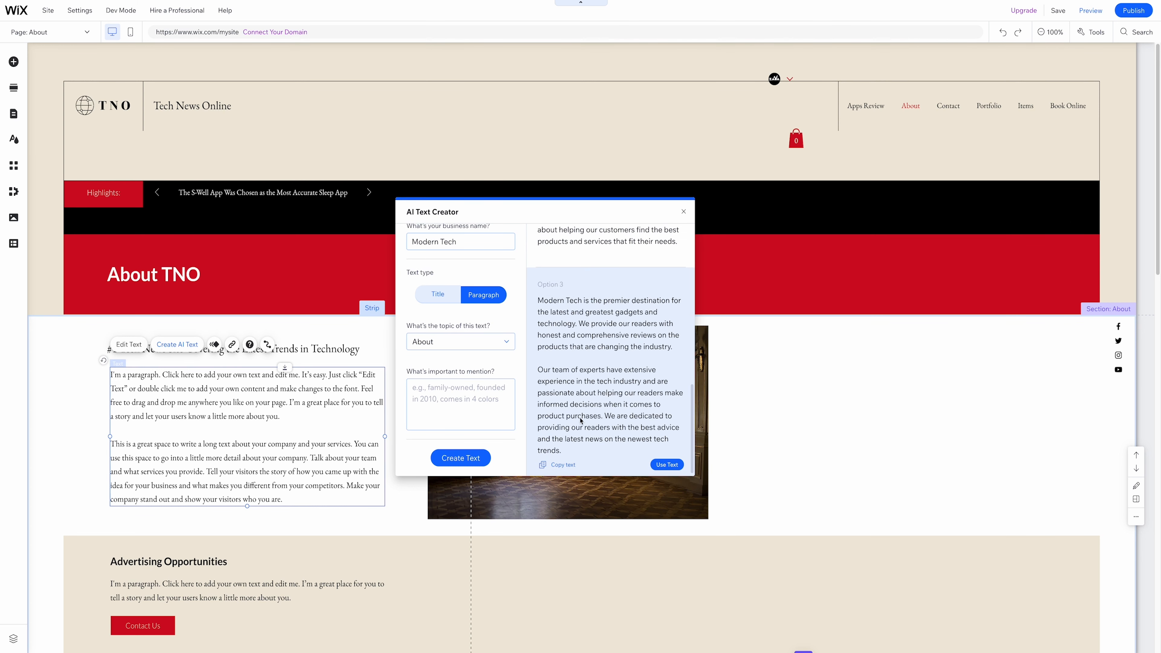
{"action": "left_click", "coordinate": [667, 464]}
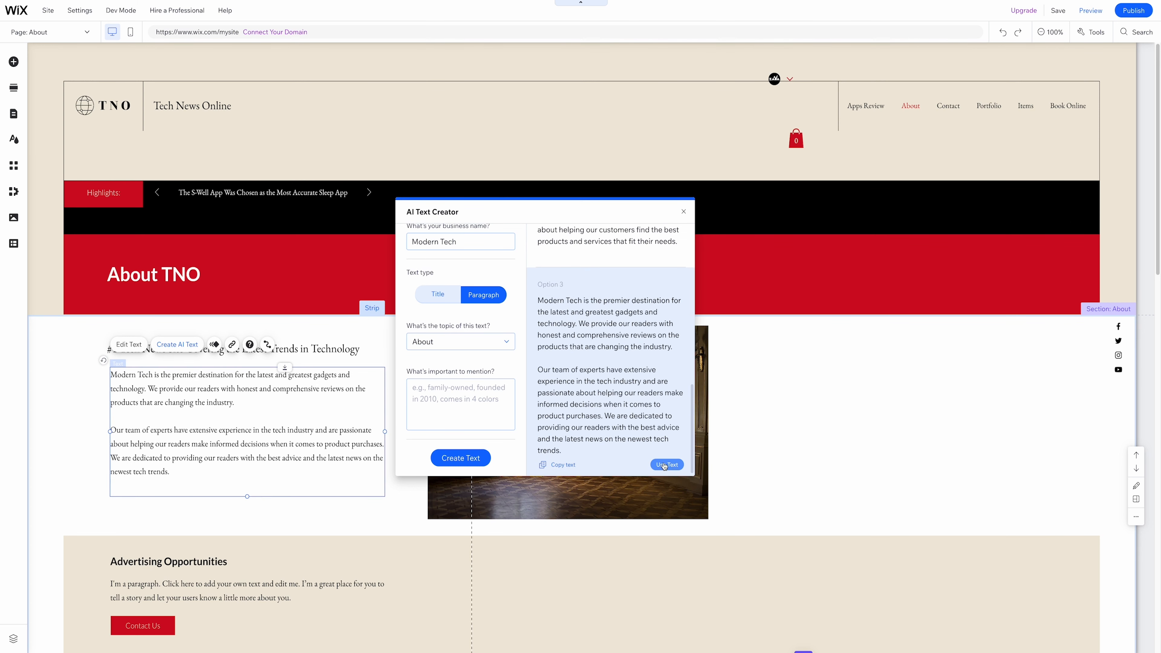
{"action": "left_click", "coordinate": [683, 211]}
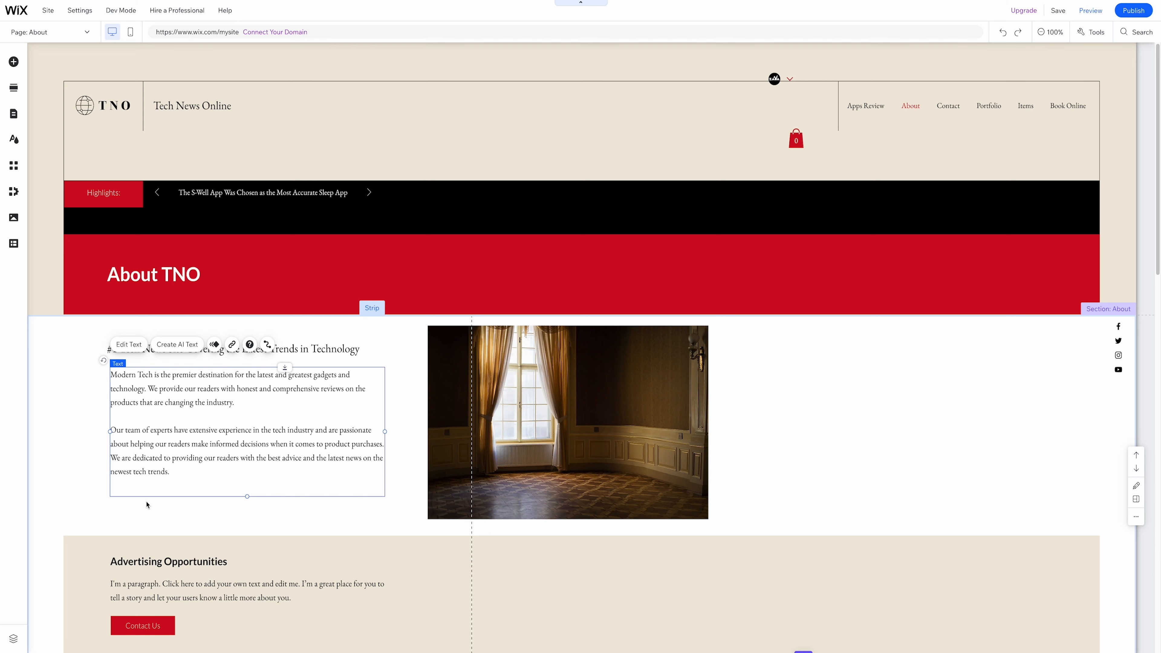
{"action": "left_click", "coordinate": [141, 510]}
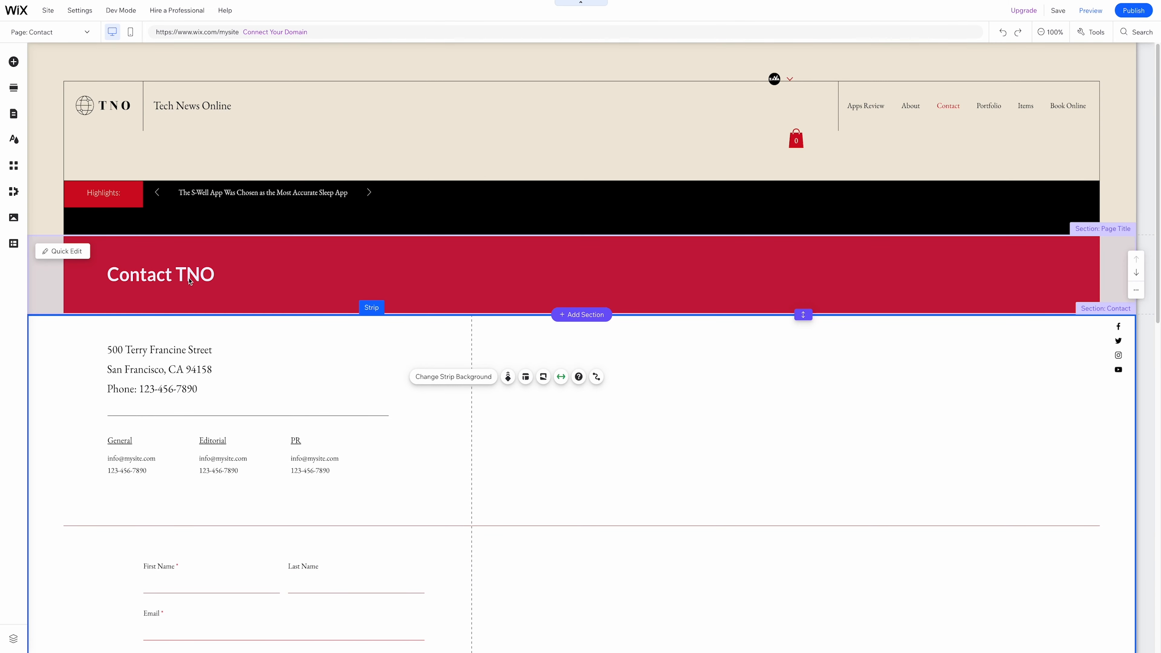
Add the first Google Maps style to the Contact page and place it beside the contact form, level with its top edge.
{"action": "left_click", "coordinate": [195, 276]}
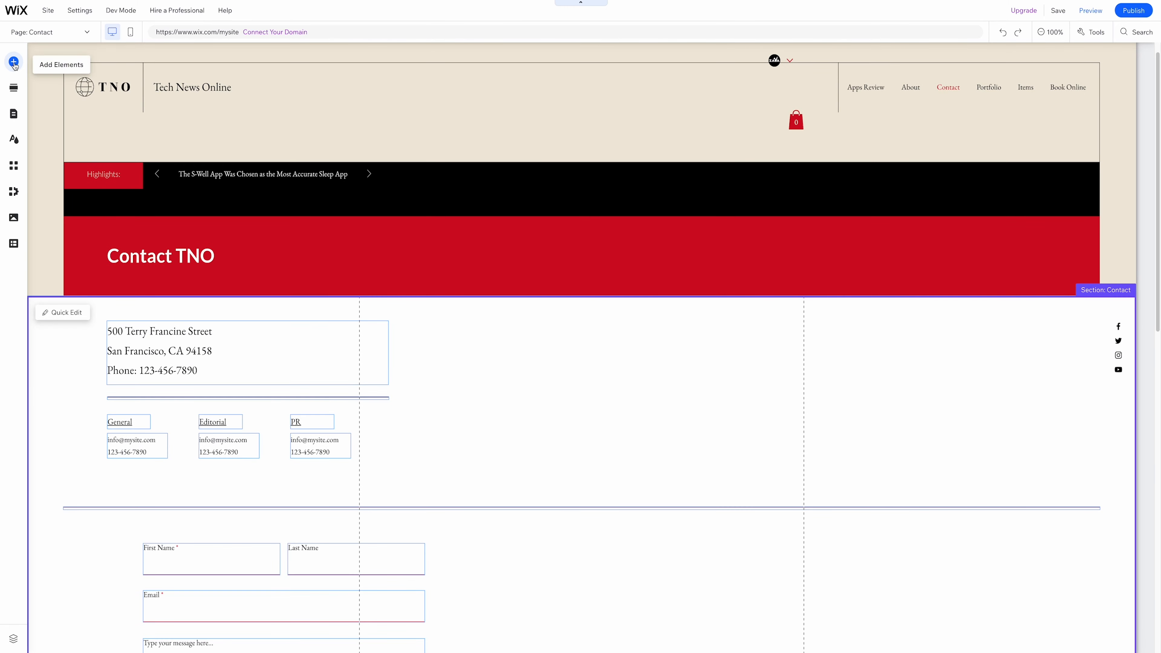
{"action": "left_click", "coordinate": [14, 61]}
{"action": "left_click", "coordinate": [121, 279]}
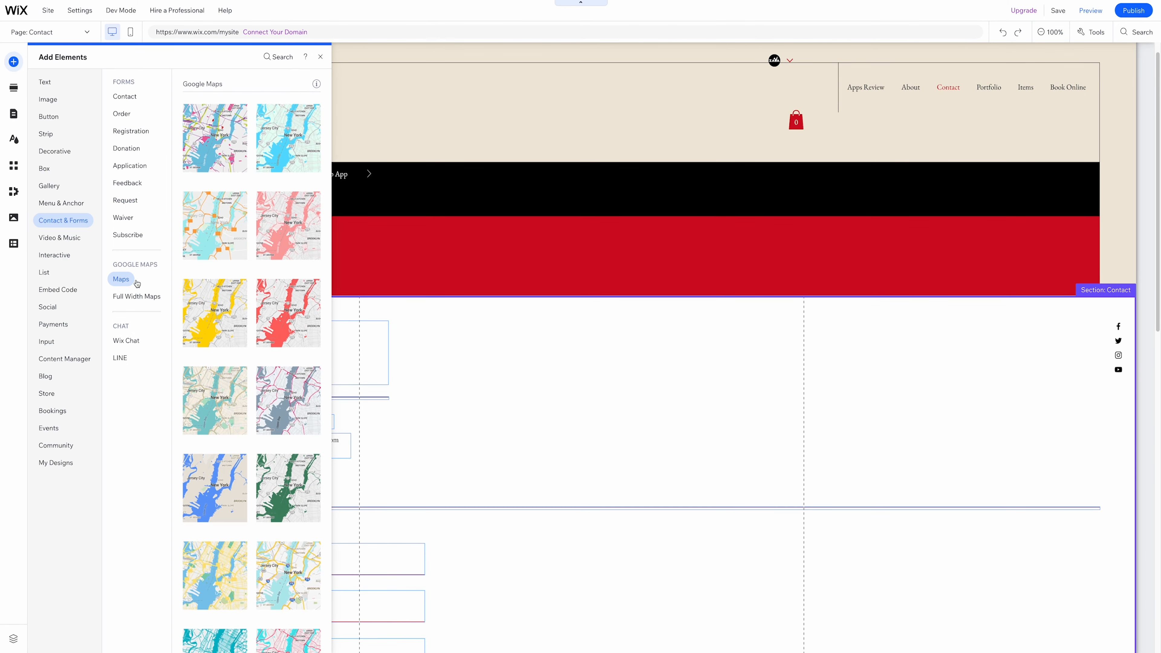
{"action": "left_click", "coordinate": [215, 138]}
{"action": "left_click", "coordinate": [422, 373]}
{"action": "scroll", "coordinate": [512, 503], "scroll_direction": "down", "scroll_amount": 5}
{"action": "left_click_drag", "start_coordinate": [519, 346], "coordinate": [571, 470]}
{"action": "left_click_drag", "start_coordinate": [634, 387], "coordinate": [635, 309]}
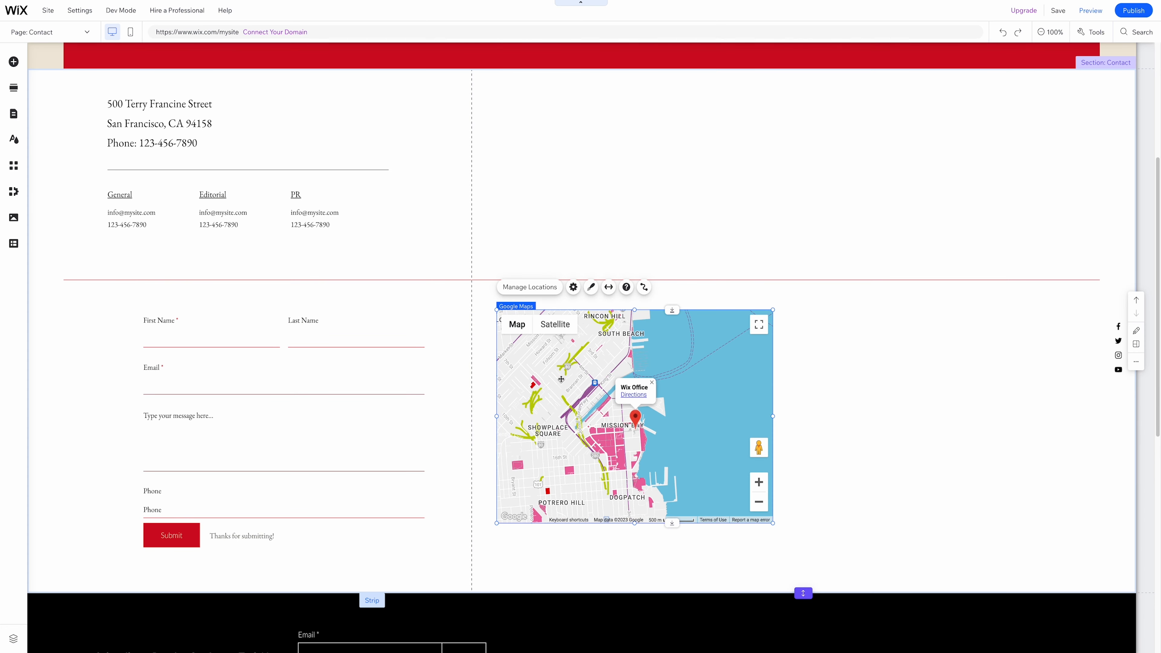
Review the map's location settings and the contact form's First Name, Last Name and Email fields.
{"action": "left_click", "coordinate": [531, 288]}
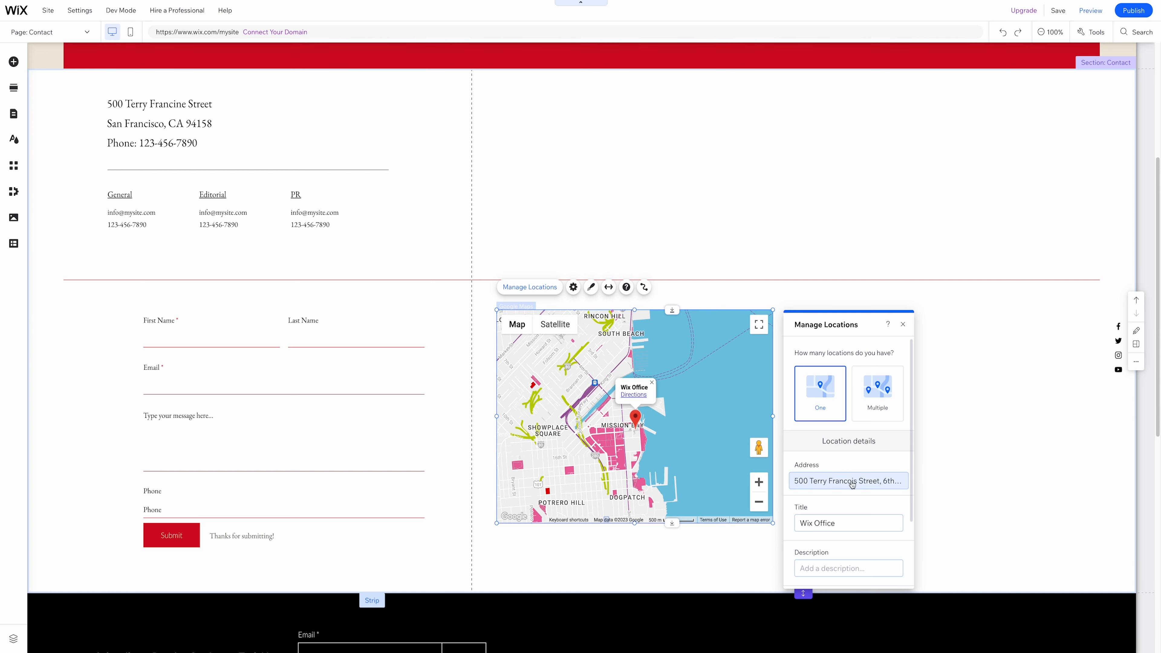
{"action": "left_click", "coordinate": [605, 543]}
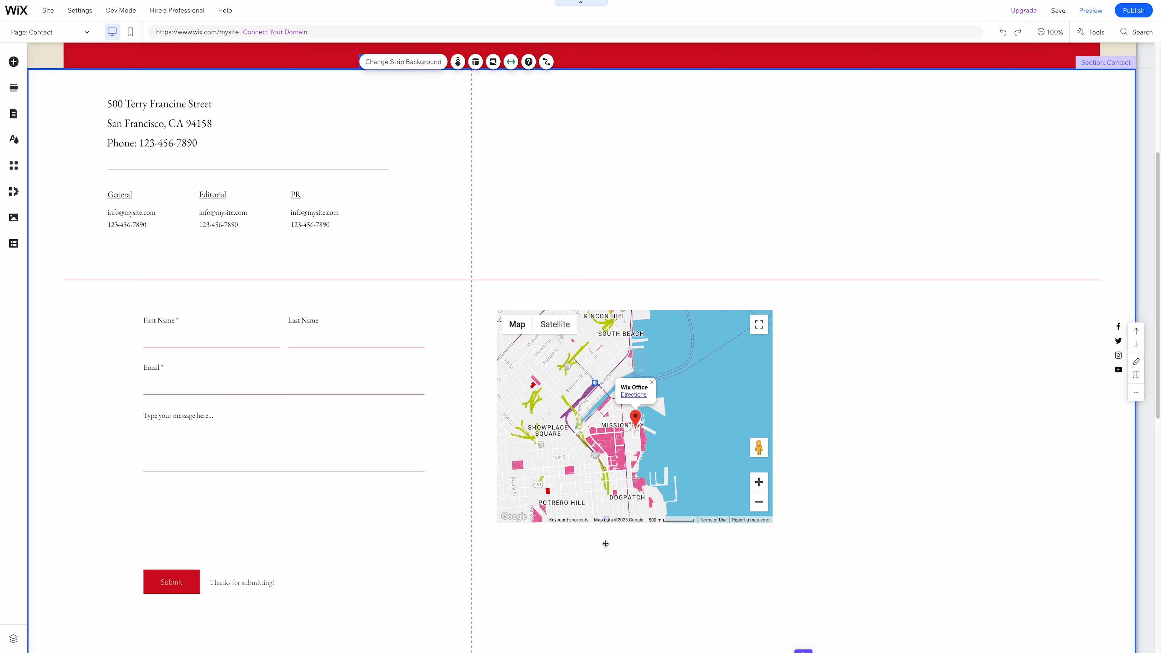
{"action": "left_click", "coordinate": [159, 323]}
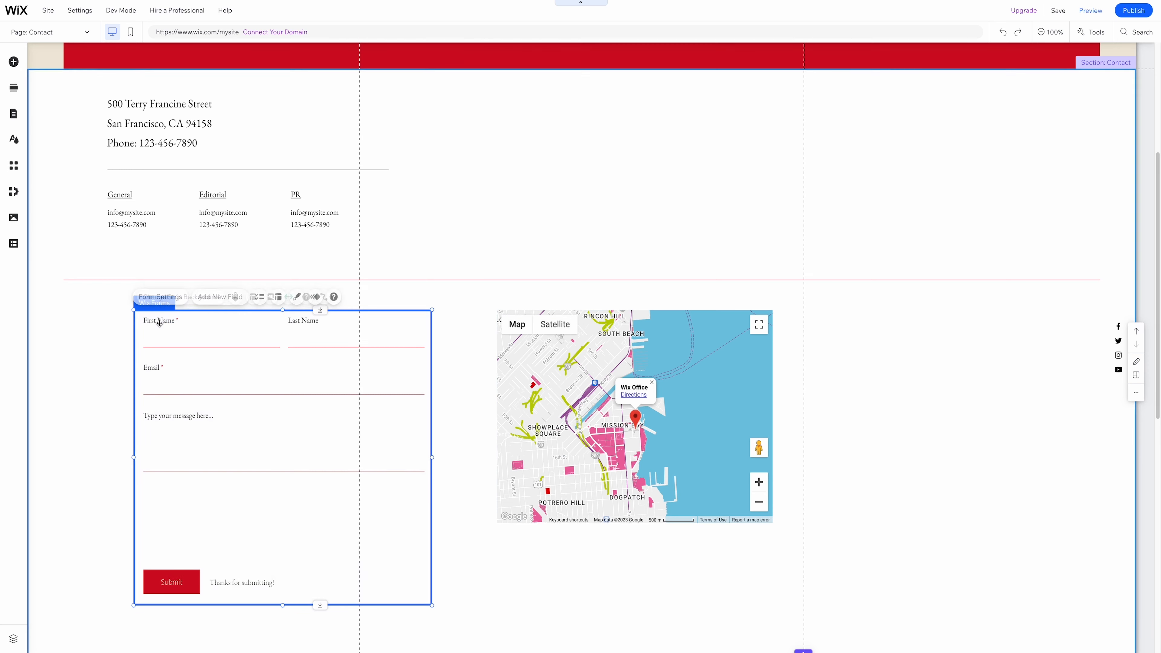
{"action": "left_click", "coordinate": [301, 326]}
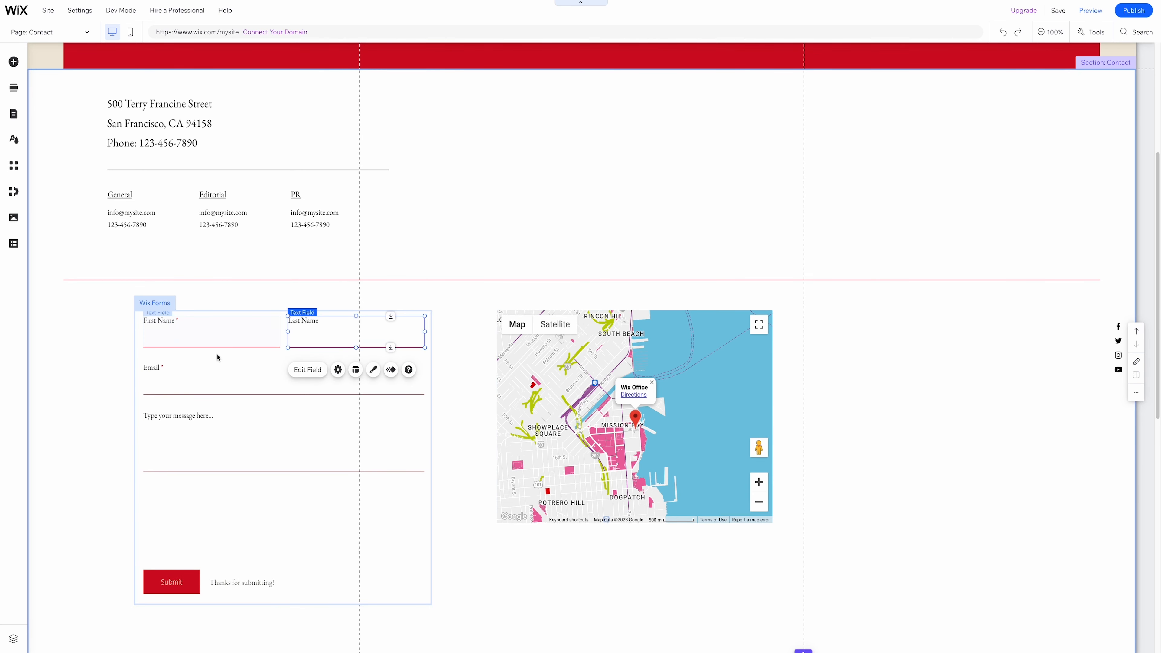
{"action": "left_click", "coordinate": [178, 365]}
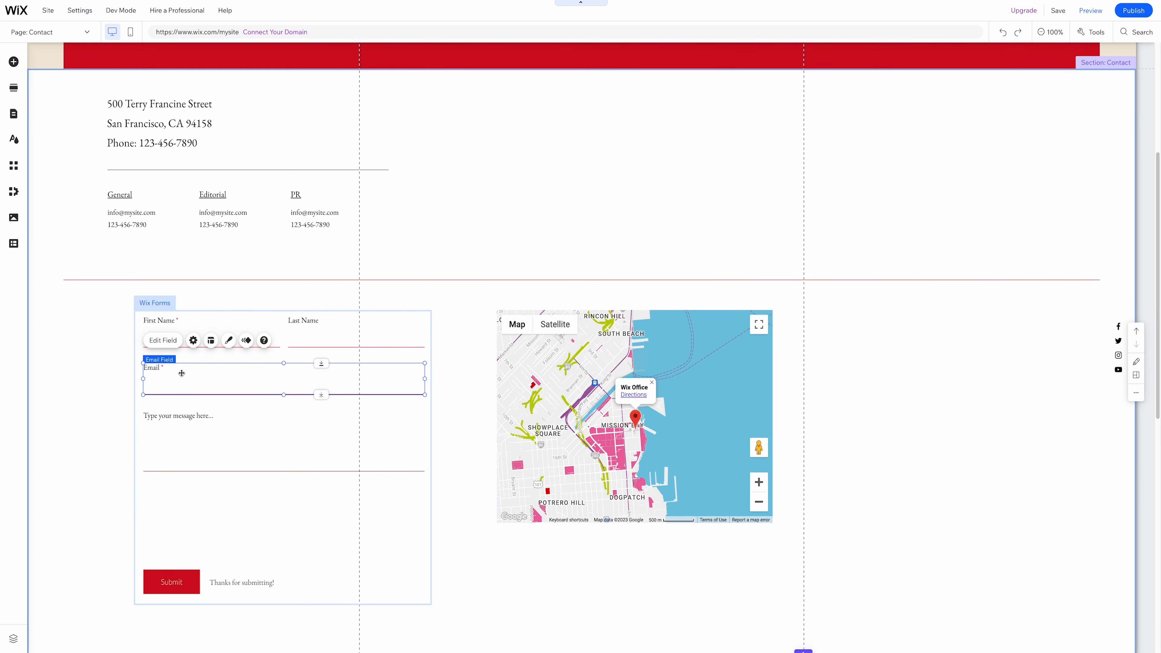
{"action": "left_click", "coordinate": [234, 392]}
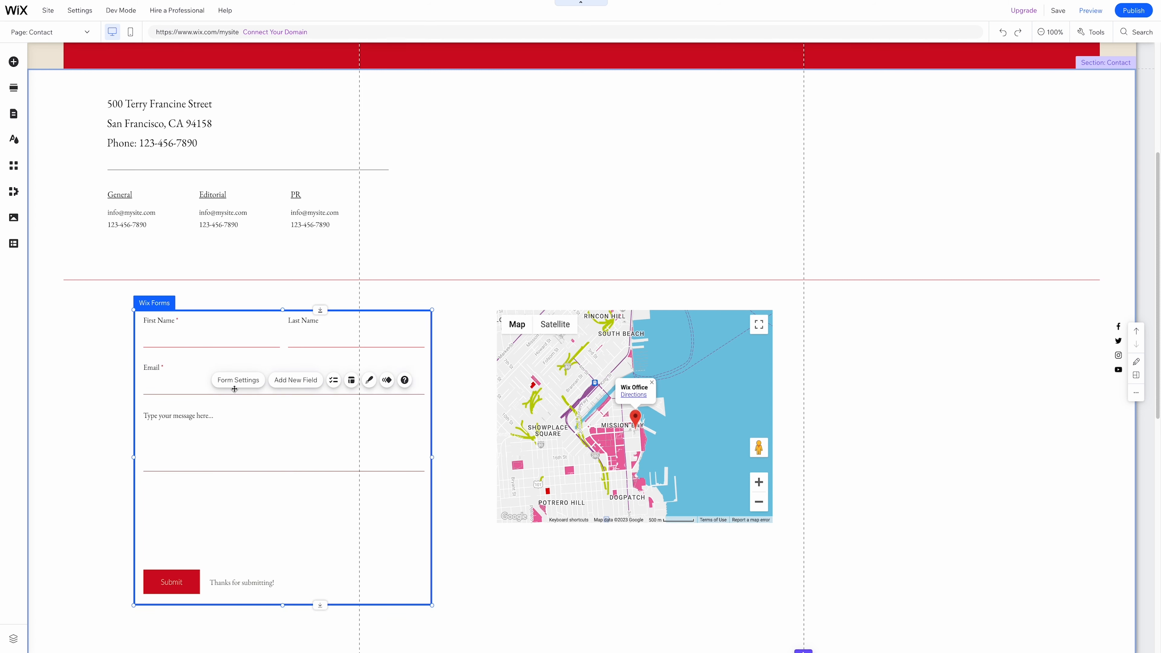
Add a Phone contact field to the Contact page's form and select the new field beneath the message box.
{"action": "left_click", "coordinate": [283, 381]}
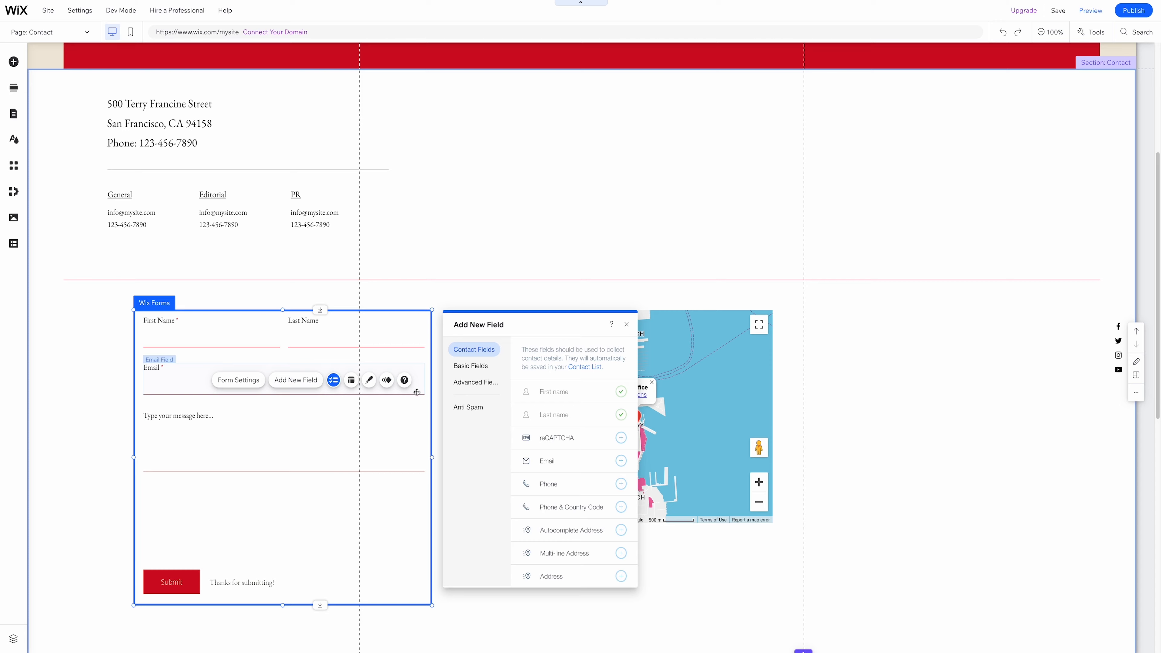
{"action": "left_click", "coordinate": [621, 484]}
{"action": "left_click", "coordinate": [204, 510]}
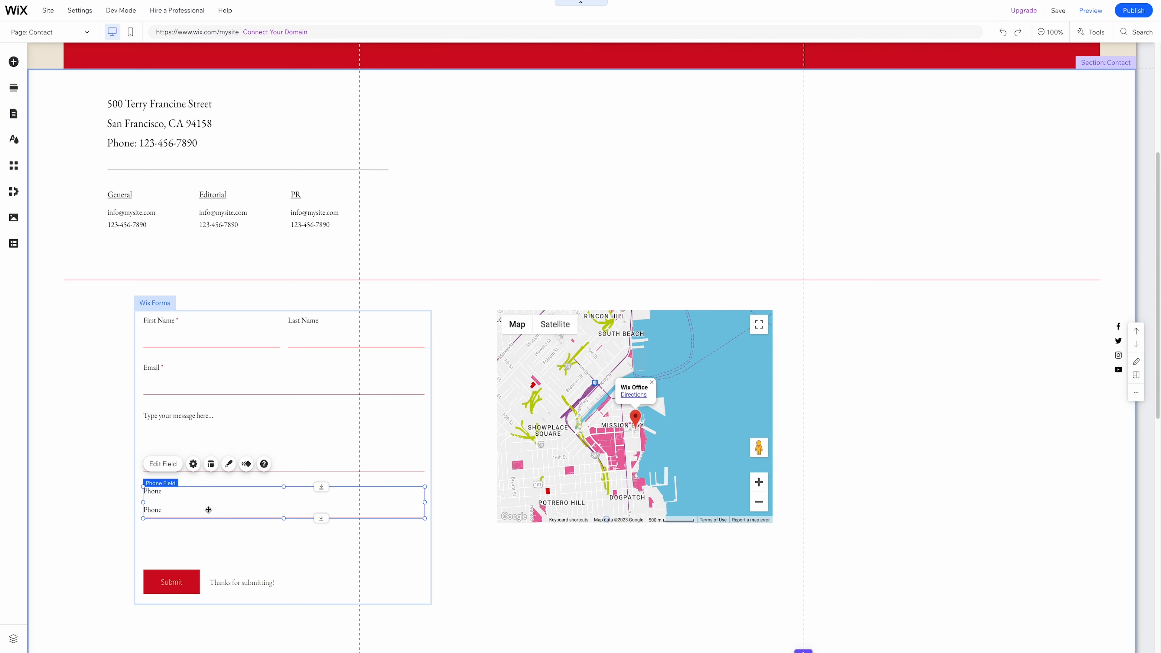
Review the contact form's submissions table in the dashboard and return to the editor.
{"action": "left_click", "coordinate": [208, 535]}
{"action": "left_click", "coordinate": [231, 472]}
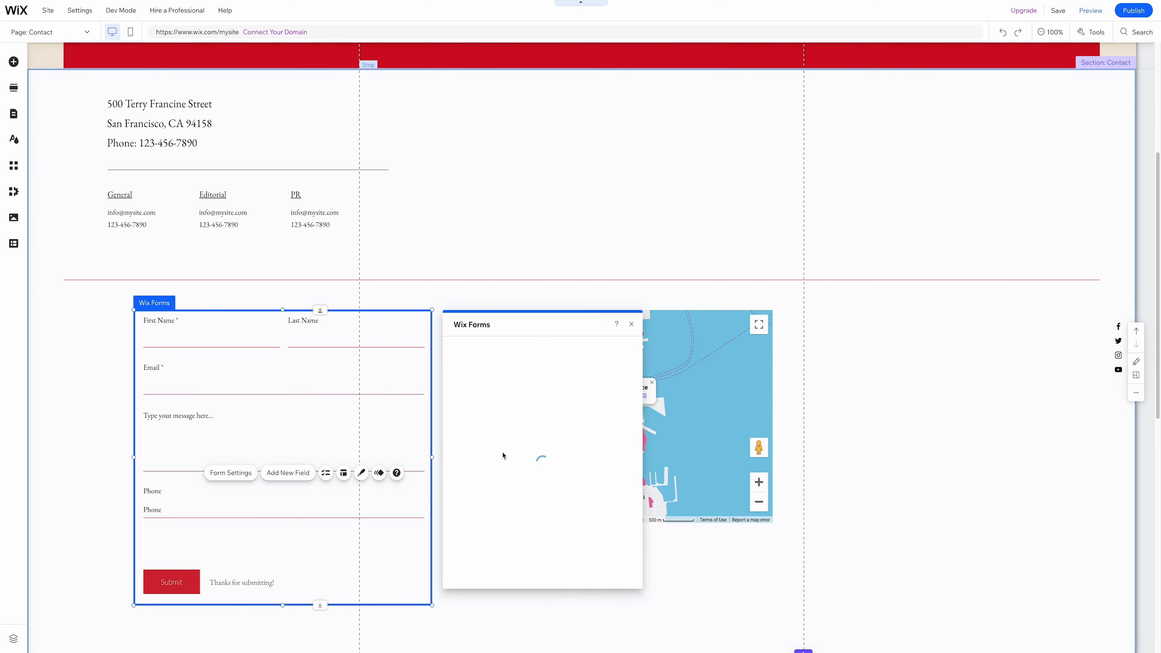
{"action": "left_click", "coordinate": [566, 454]}
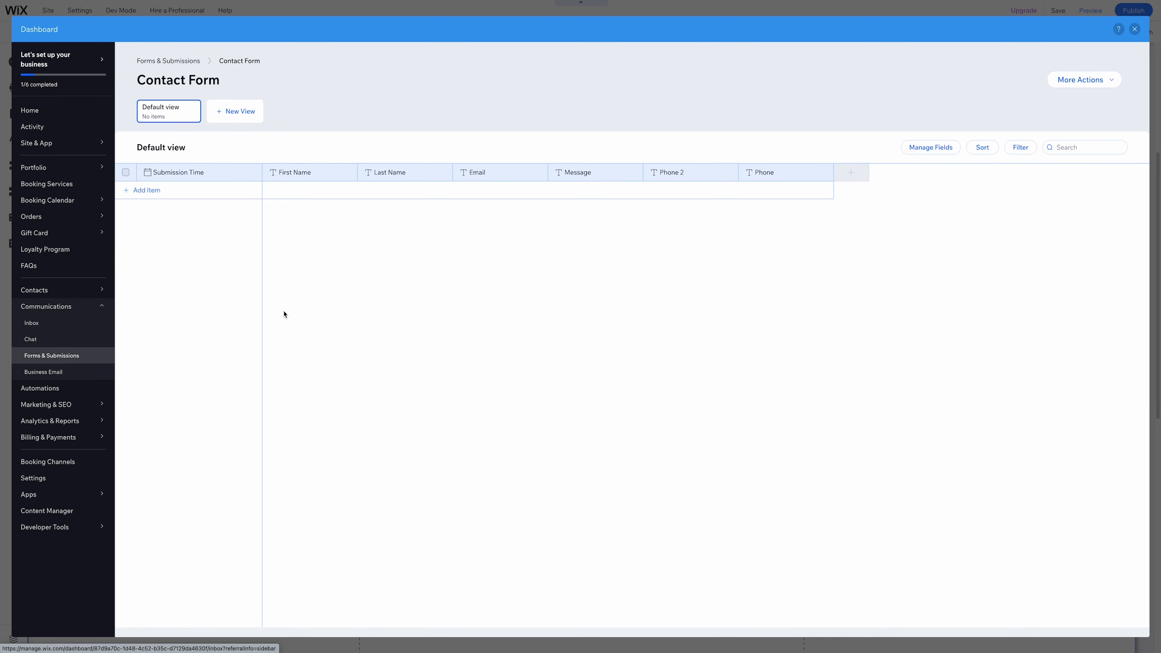
{"action": "left_click", "coordinate": [1134, 29]}
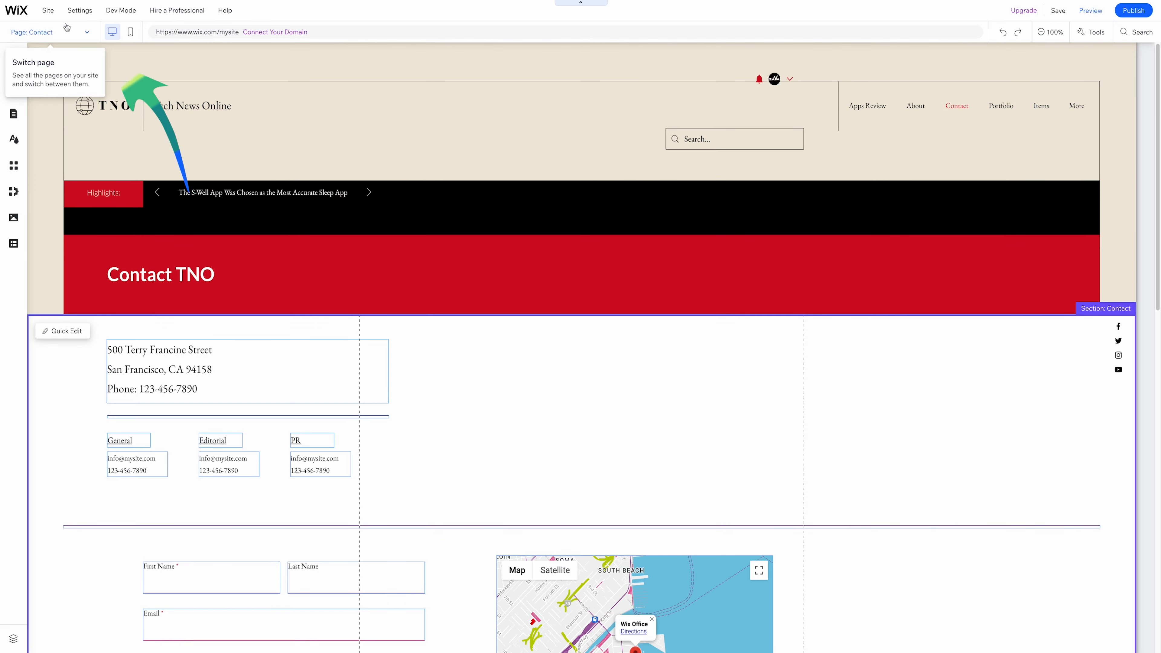
Switch to the Blog page and open the management view for its posts.
{"action": "left_click", "coordinate": [46, 31]}
{"action": "left_click", "coordinate": [44, 233]}
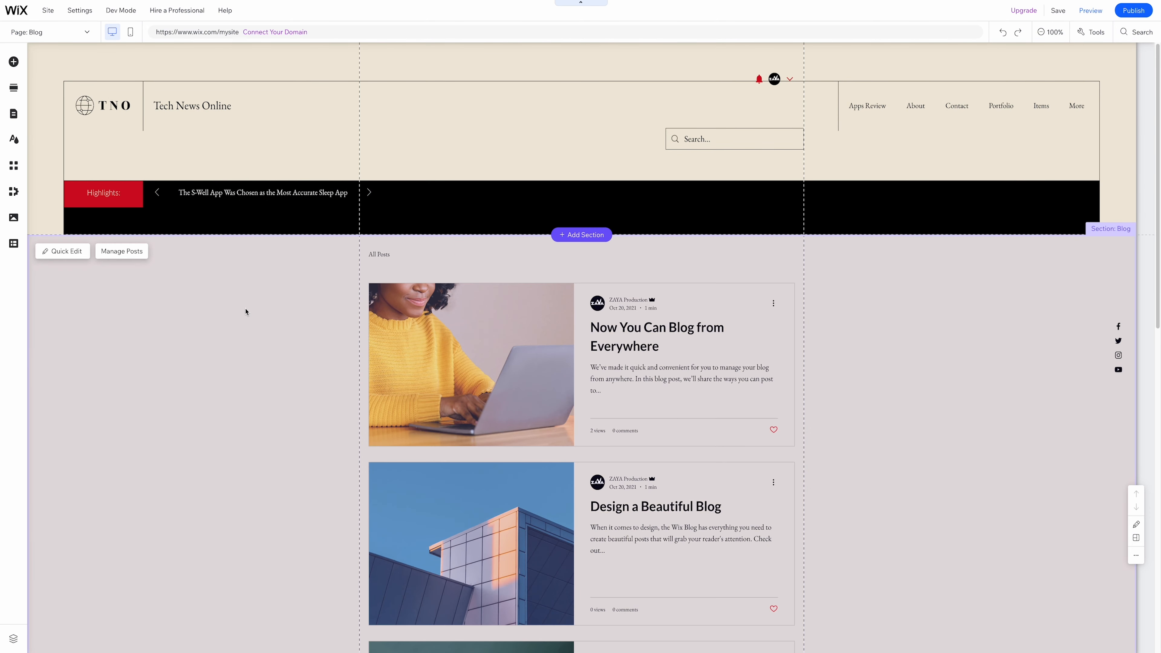
{"action": "left_click", "coordinate": [130, 256]}
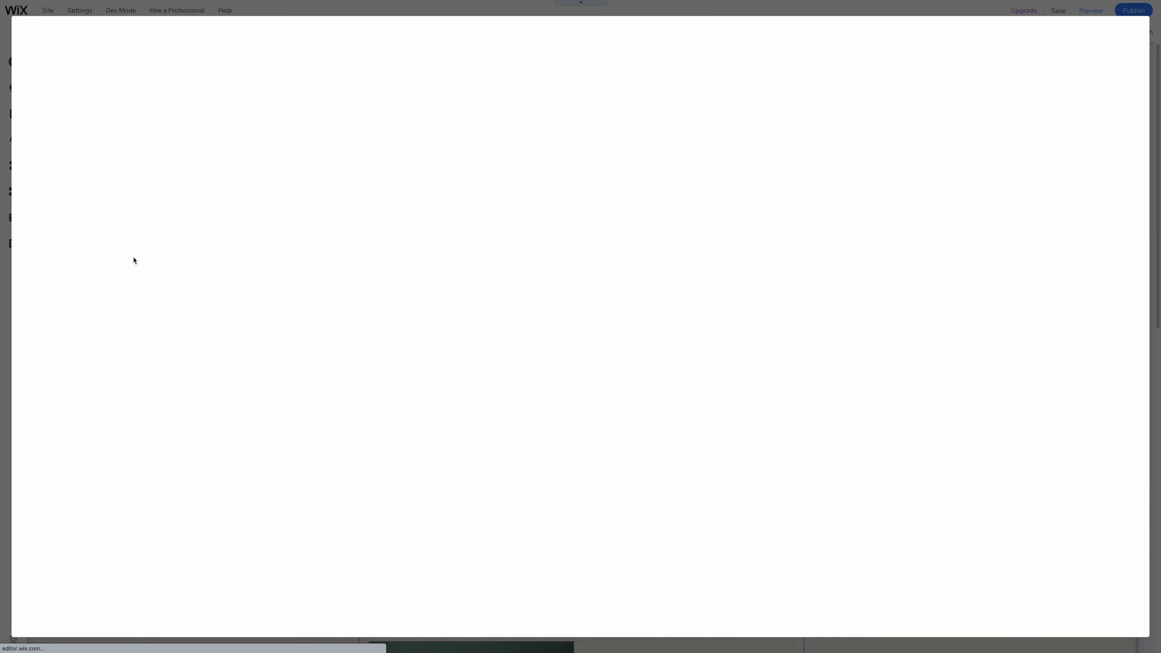